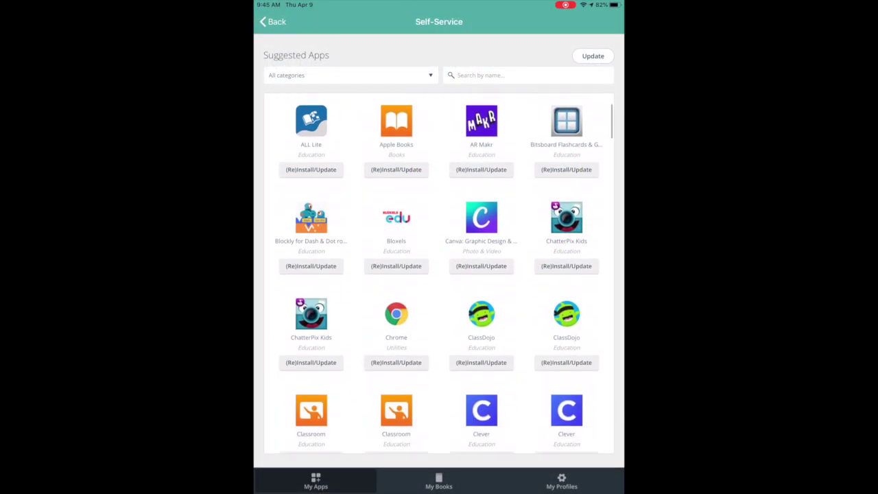
# Scroll through the Suggested Apps grid until Lexia Core5 Reading is in view
pyautogui.scroll(-5, 439, 274)
pyautogui.scroll(-4, 439, 274)
pyautogui.scroll(-4, 439, 275)
pyautogui.scroll(-3, 439, 275)
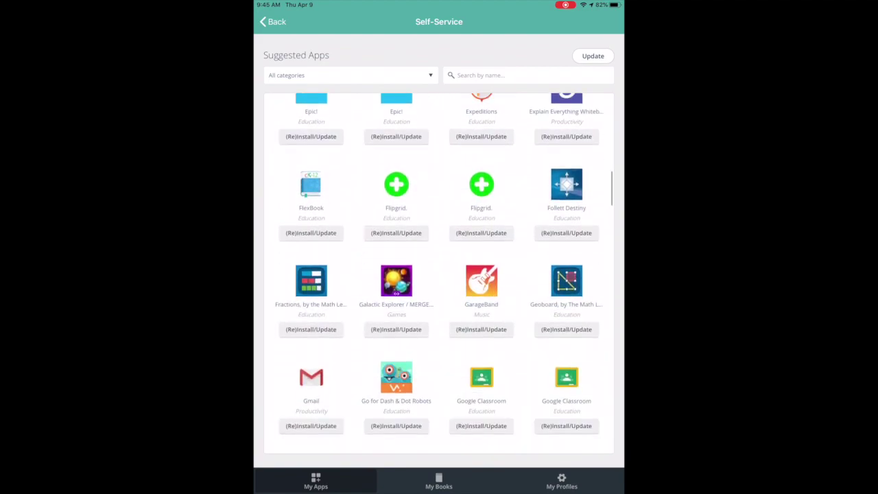
pyautogui.scroll(-5, 439, 274)
pyautogui.scroll(-2, 439, 274)
pyautogui.scroll(-5, 439, 275)
pyautogui.scroll(-3, 439, 274)
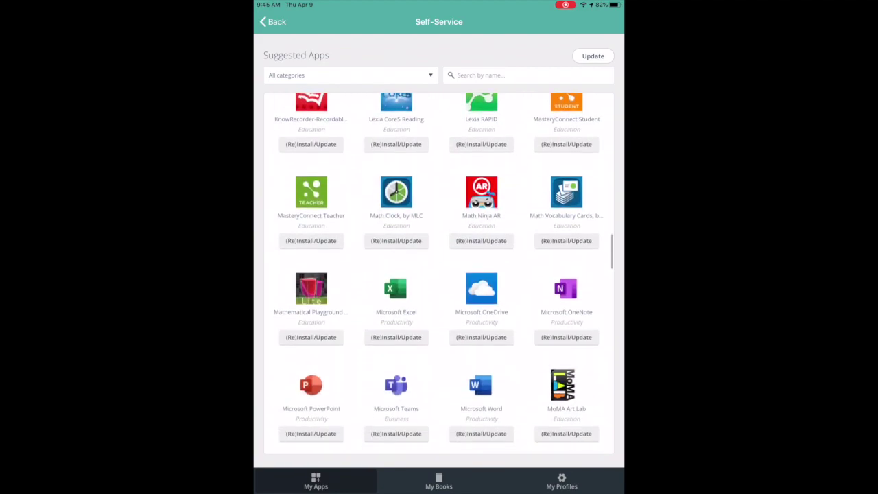
pyautogui.scroll(-2, 439, 274)
pyautogui.scroll(-4, 439, 274)
pyautogui.scroll(-4, 438, 274)
pyautogui.scroll(-4, 439, 274)
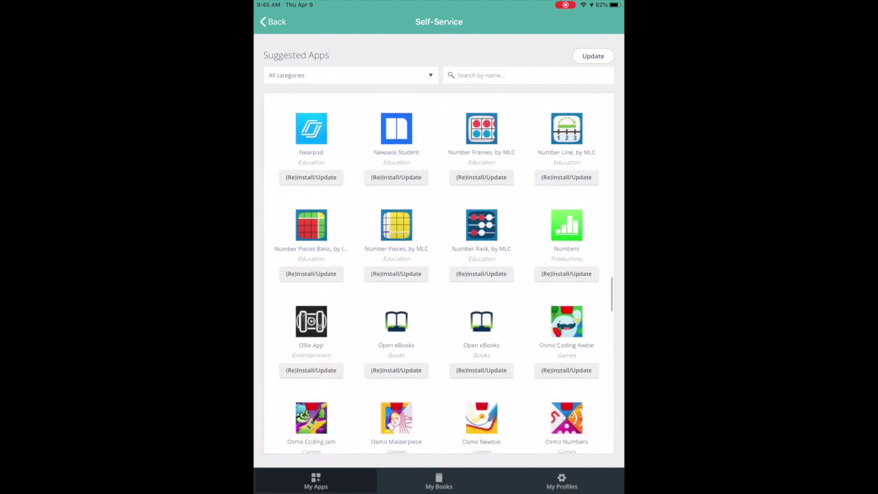
pyautogui.scroll(-4, 438, 274)
pyautogui.scroll(-4, 438, 275)
pyautogui.scroll(-3, 439, 274)
pyautogui.scroll(-4, 439, 274)
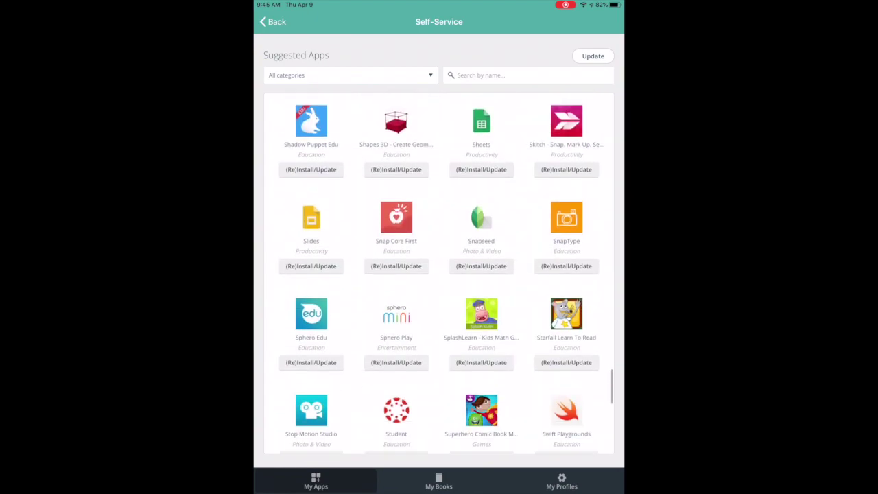
pyautogui.scroll(-5, 439, 275)
pyautogui.scroll(-2, 439, 275)
pyautogui.scroll(-2, 439, 275)
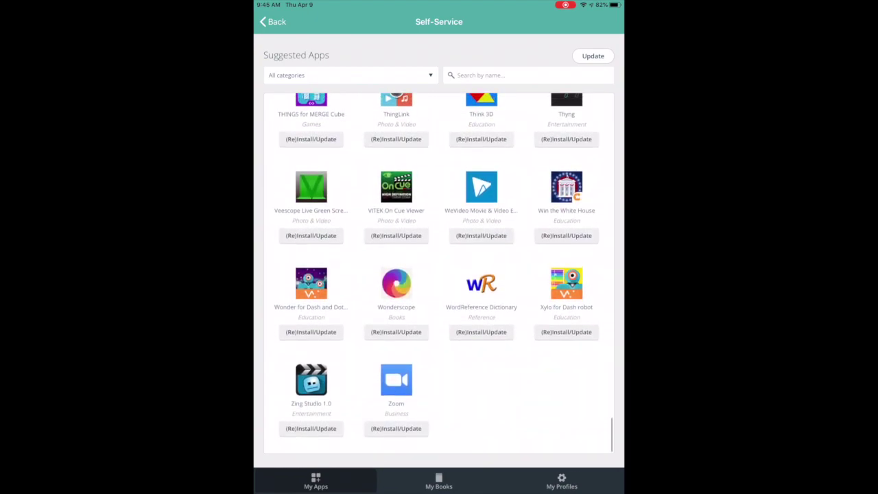
pyautogui.scroll(4, 439, 275)
pyautogui.scroll(4, 439, 274)
pyautogui.scroll(4, 438, 275)
pyautogui.scroll(4, 439, 274)
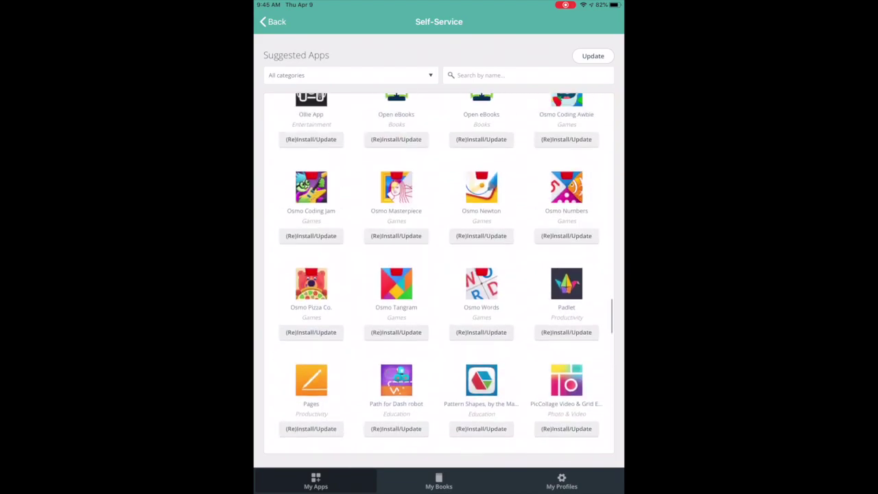
pyautogui.scroll(5, 439, 274)
pyautogui.scroll(5, 439, 275)
pyautogui.scroll(5, 439, 274)
pyautogui.scroll(5, 439, 275)
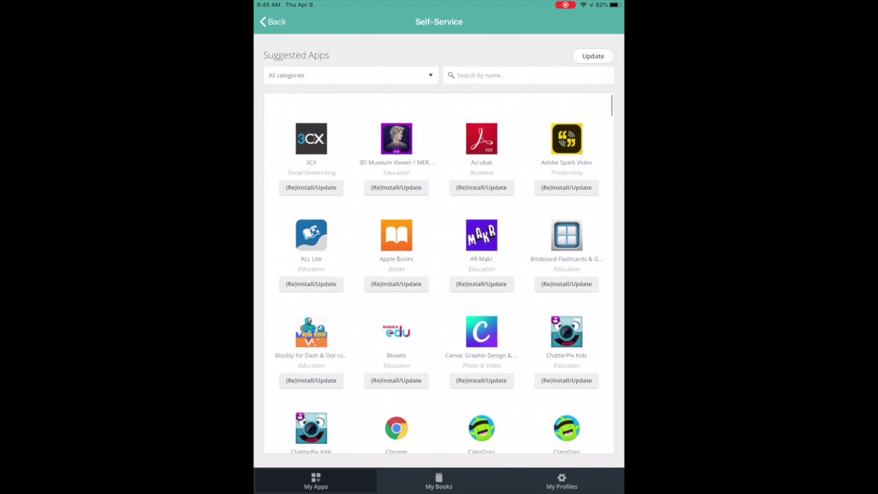
pyautogui.scroll(-2, 439, 274)
pyautogui.scroll(-3, 439, 274)
pyautogui.scroll(-1, 439, 275)
pyautogui.scroll(-1, 439, 275)
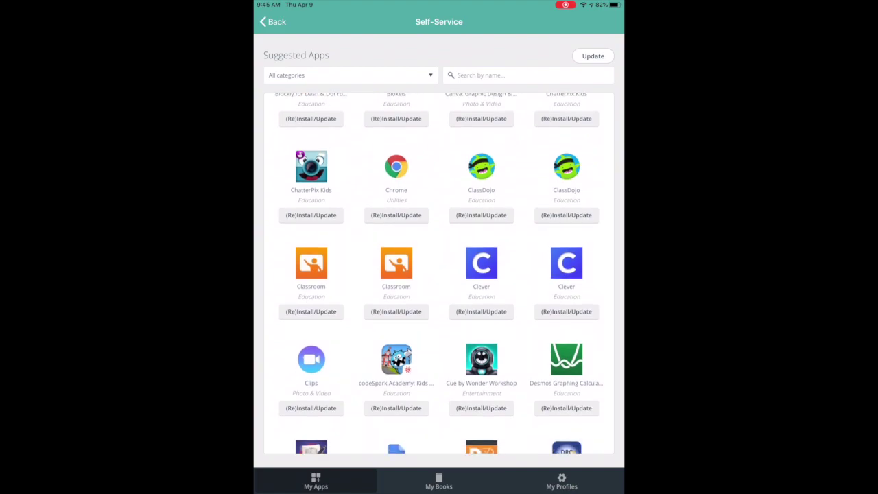
pyautogui.scroll(-1, 439, 274)
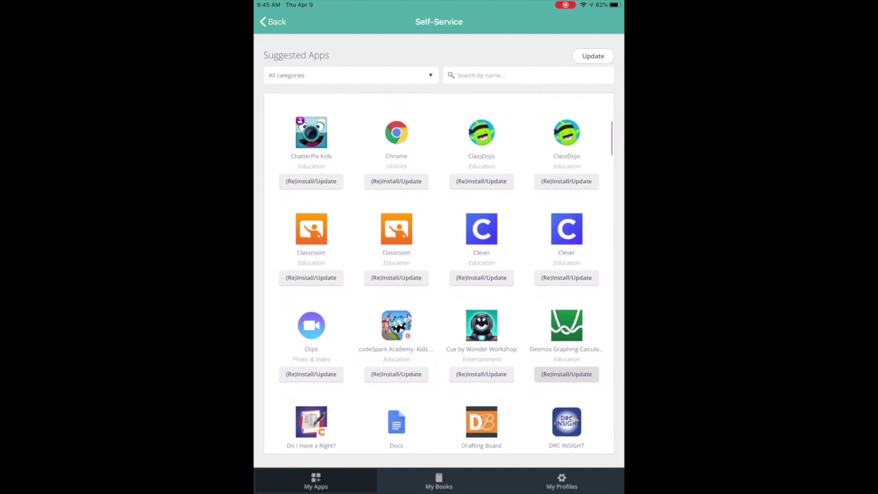
pyautogui.scroll(-4, 439, 274)
pyautogui.scroll(-1, 439, 274)
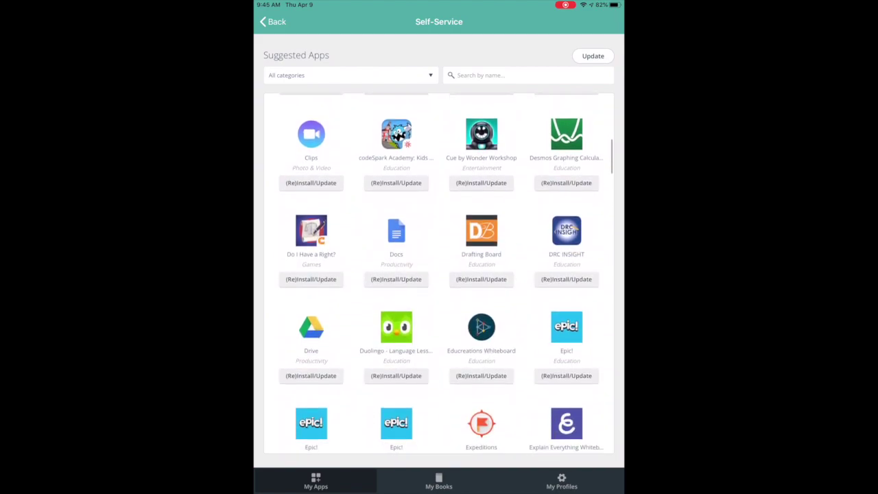
pyautogui.scroll(-2, 439, 274)
pyautogui.scroll(-1, 439, 275)
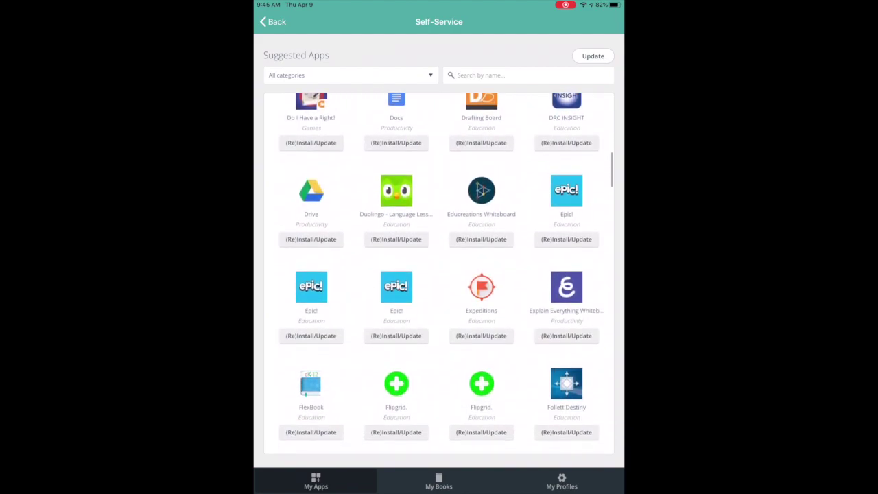
pyautogui.scroll(-2, 439, 275)
pyautogui.scroll(-2, 439, 274)
pyautogui.scroll(-2, 439, 274)
pyautogui.scroll(-2, 439, 274)
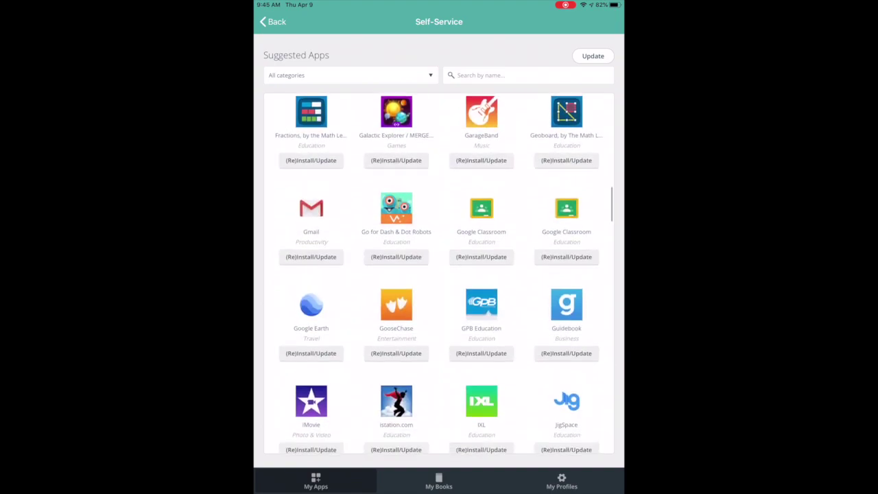
pyautogui.scroll(-1, 439, 274)
pyautogui.scroll(-1, 438, 274)
pyautogui.scroll(-1, 439, 274)
pyautogui.scroll(-2, 439, 274)
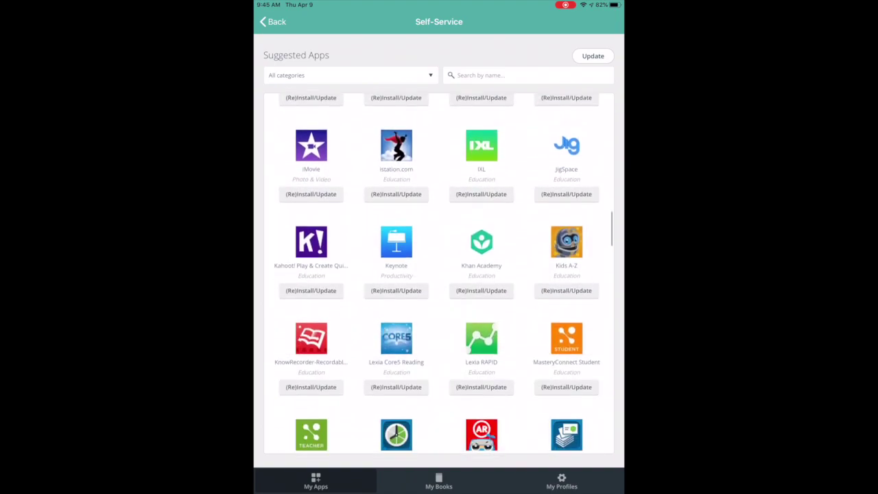
pyautogui.scroll(-1, 439, 275)
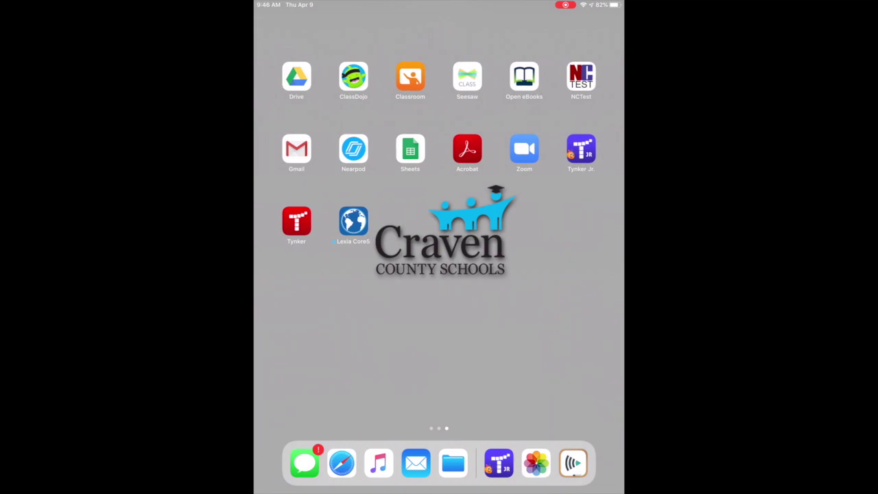
# Swipe back a home screen page, then forward to the page with Lexia Core5 and AR Makr
pyautogui.moveTo(309, 308); pyautogui.dragTo(563, 309)
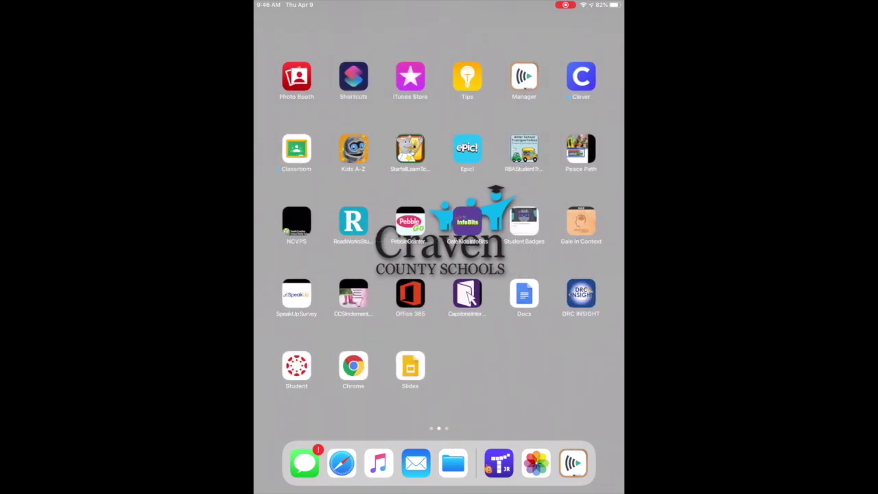
pyautogui.moveTo(562, 309); pyautogui.dragTo(308, 308)
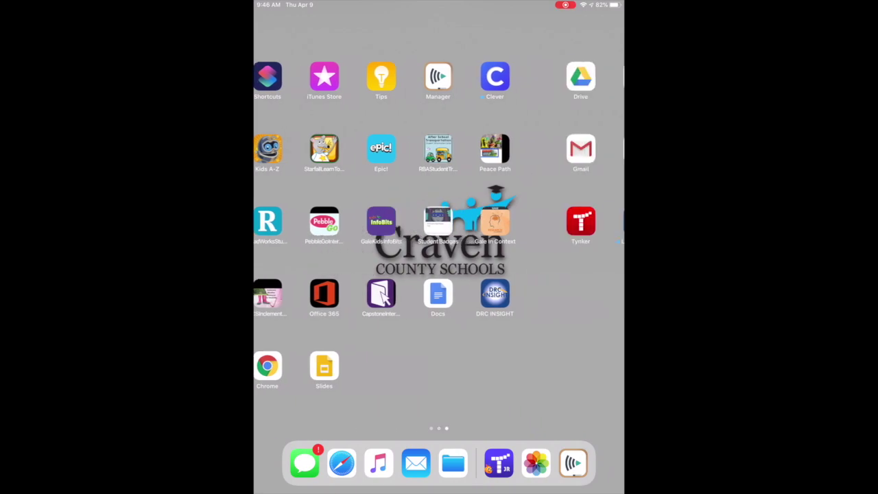